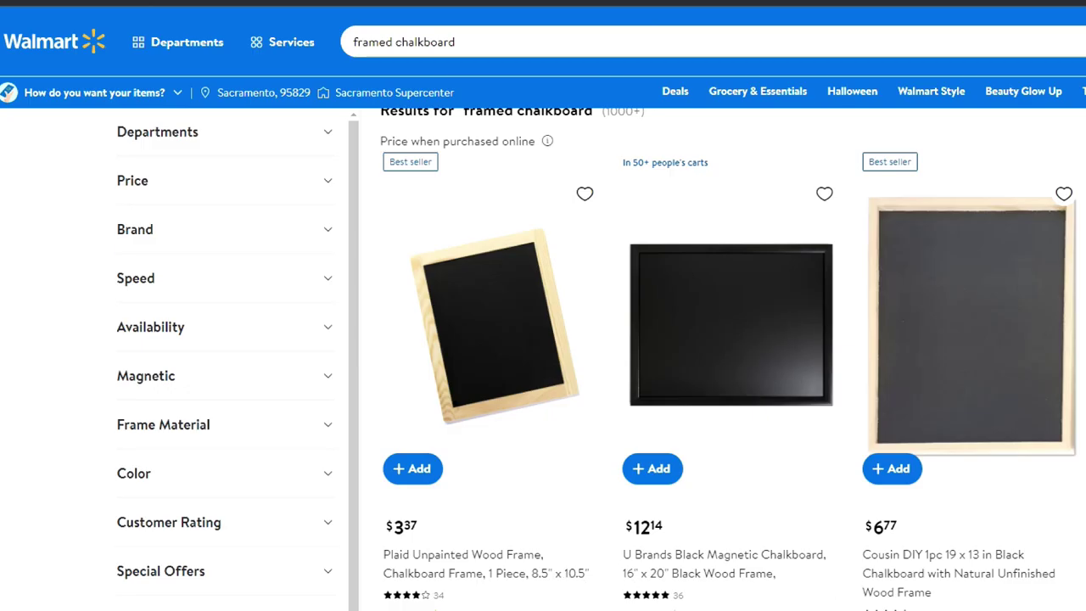
Open the Cousin DIY 19 x 13 in black chalkboard product from the search results and scroll its page
{"action": "left_click", "coordinate": [953, 362]}
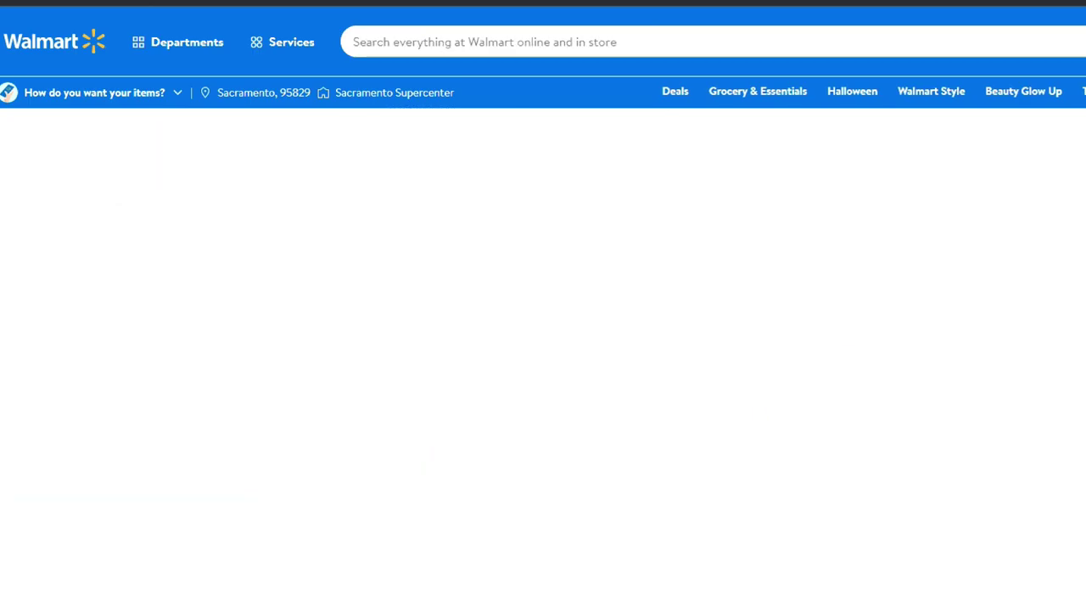
{"action": "scroll", "coordinate": [633, 594], "scroll_direction": "down", "scroll_amount": 2}
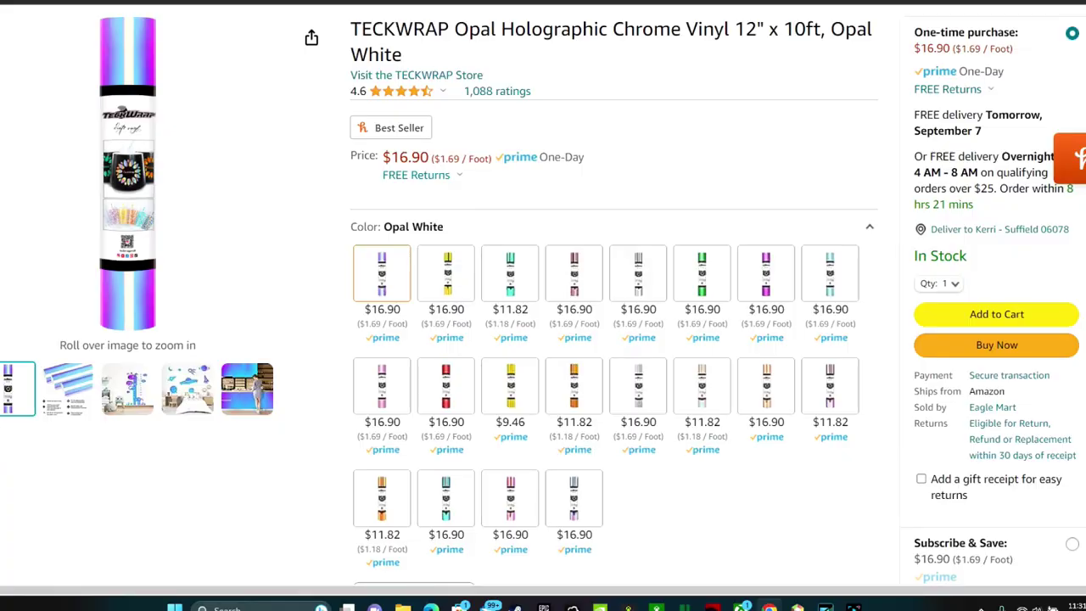
Preview the four thumbnail photos of the TECKWRAP Opal Holographic Chrome Vinyl listing
{"action": "mouse_move", "coordinate": [61, 389]}
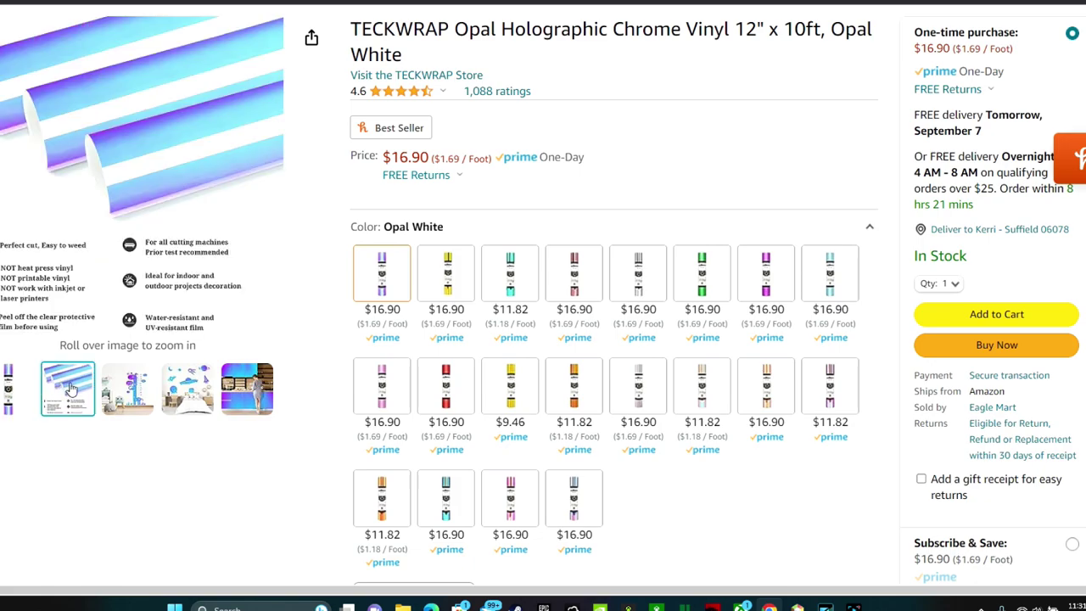
{"action": "mouse_move", "coordinate": [127, 389]}
{"action": "mouse_move", "coordinate": [185, 389]}
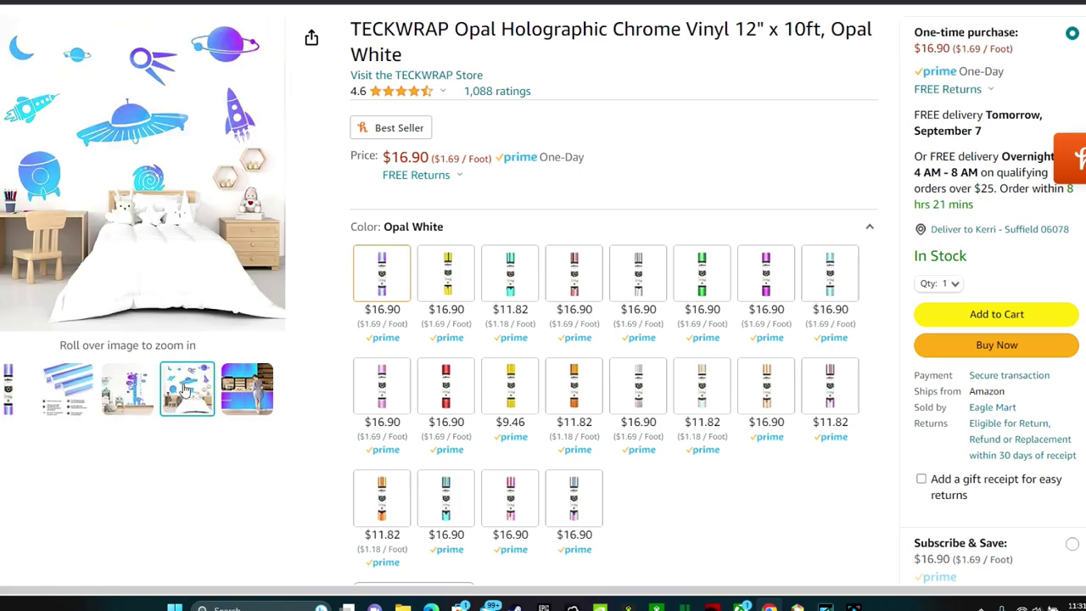
{"action": "mouse_move", "coordinate": [246, 390]}
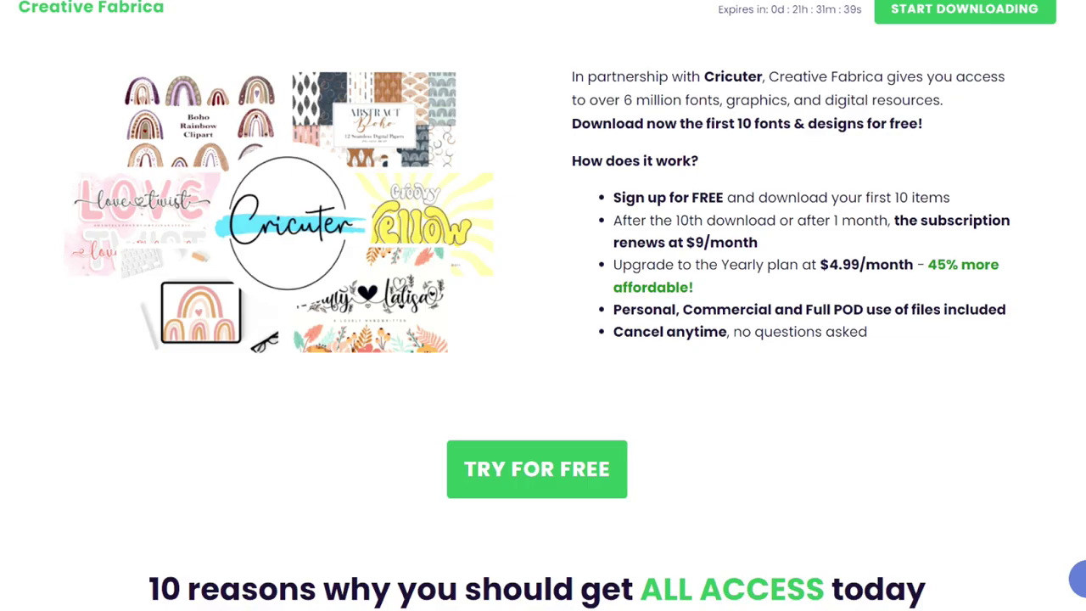
{"action": "scroll", "coordinate": [1045, 338], "scroll_direction": "up", "scroll_amount": 2}
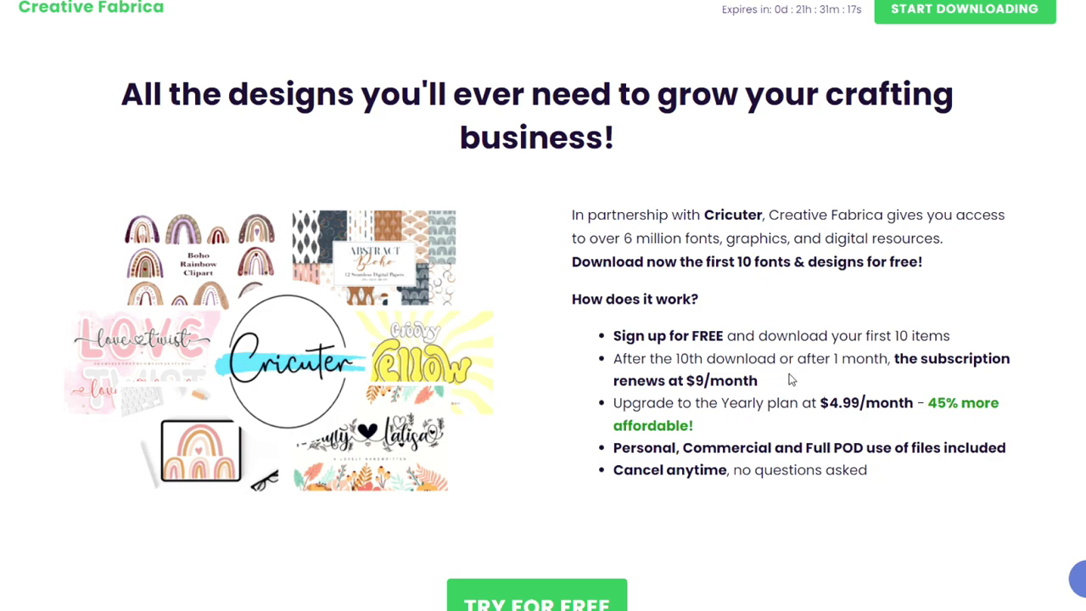
{"action": "left_click_drag", "start_coordinate": [759, 381], "coordinate": [685, 381]}
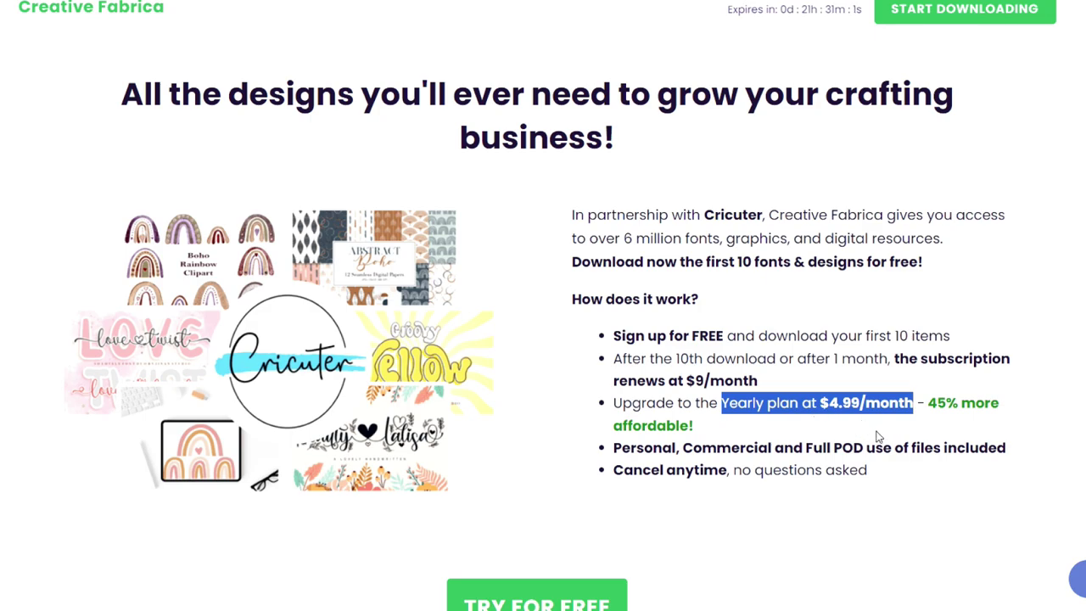
{"action": "left_click", "coordinate": [879, 433]}
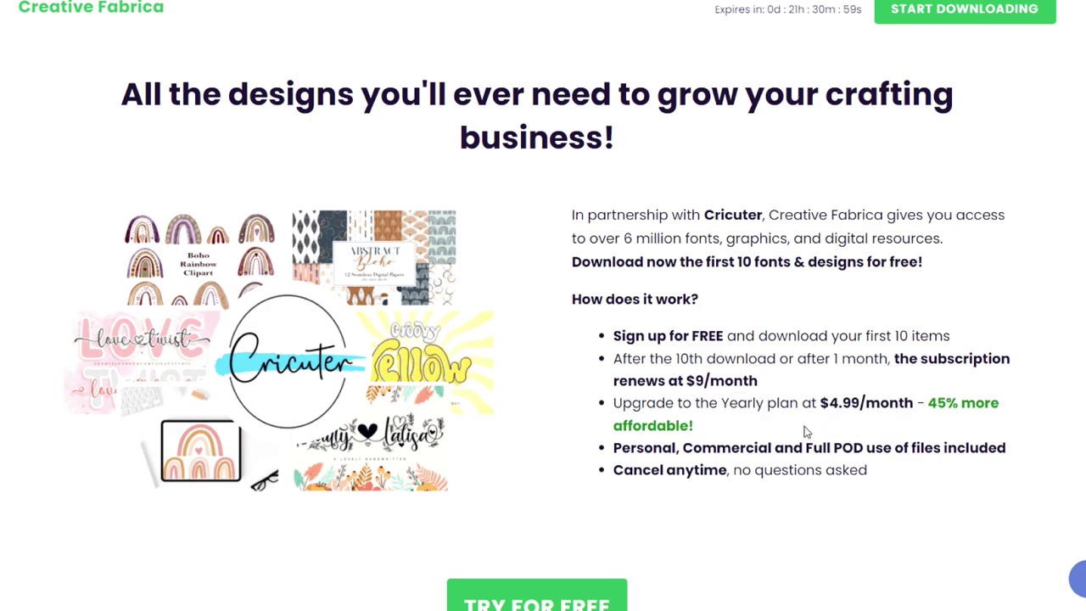
{"action": "left_click_drag", "start_coordinate": [683, 447], "coordinate": [772, 450]}
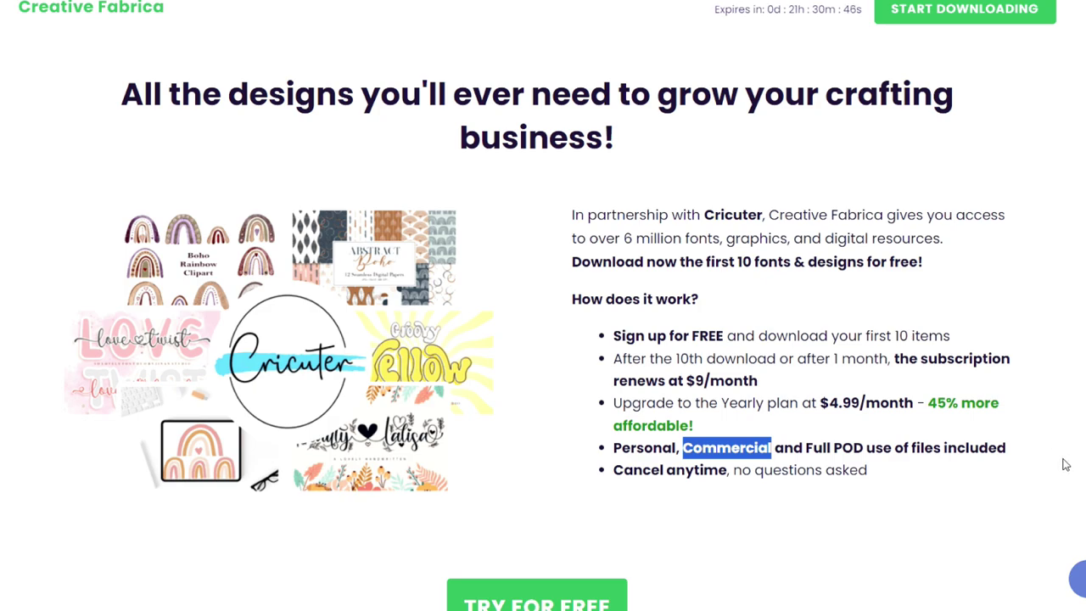
{"action": "left_click", "coordinate": [684, 518]}
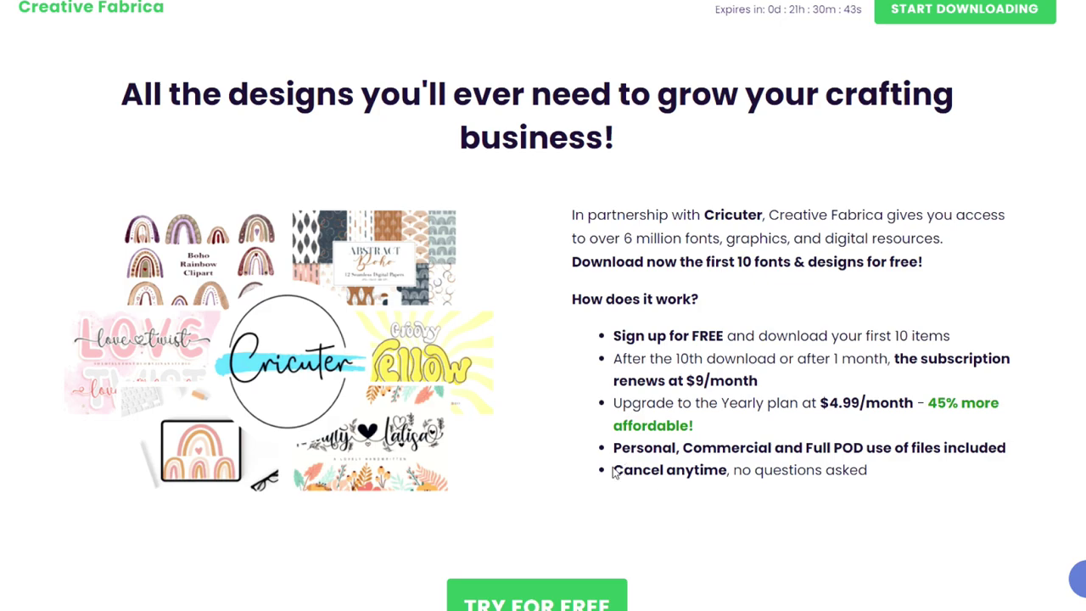
{"action": "left_click_drag", "start_coordinate": [612, 471], "coordinate": [870, 487]}
{"action": "left_click", "coordinate": [964, 484]}
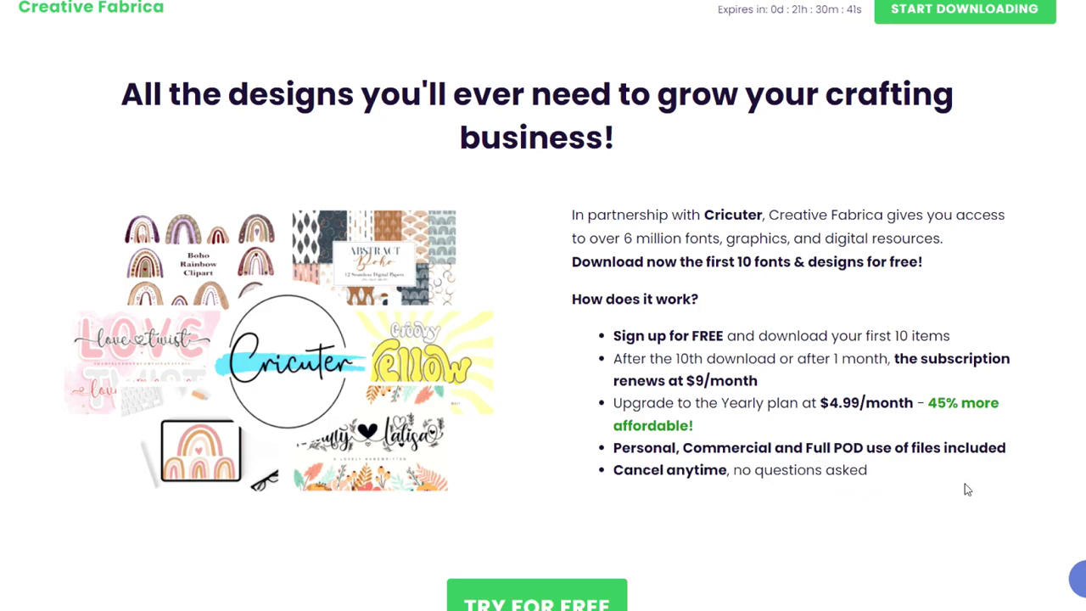
{"action": "scroll", "coordinate": [960, 475], "scroll_direction": "down", "scroll_amount": 3}
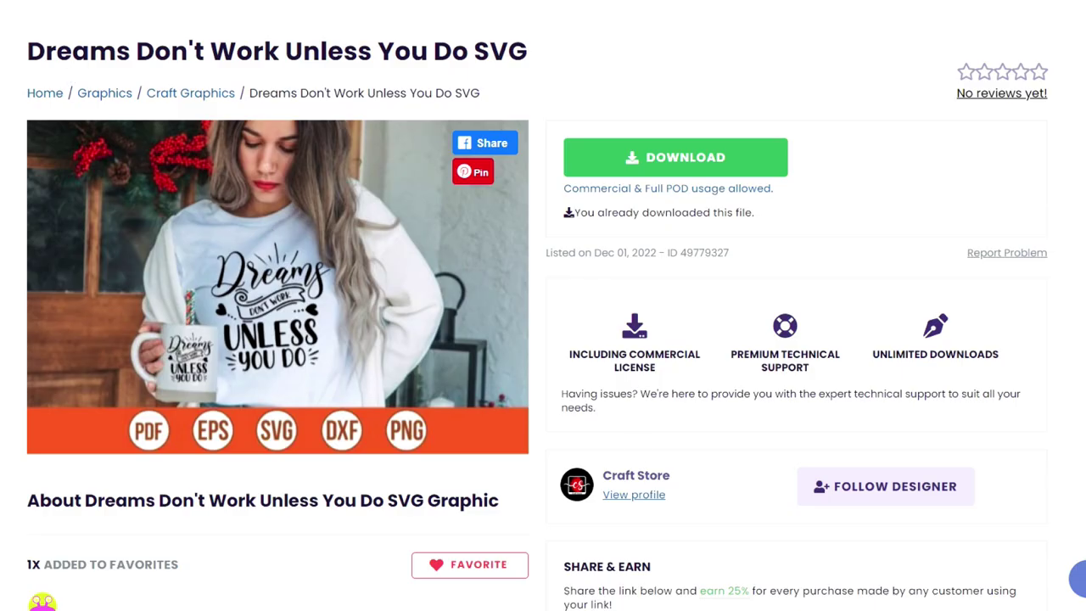
Download the Dreams Don't Work Unless You Do bundle and open its zip of DXF, EPS, PDF, PNG, HTML files
{"action": "left_click", "coordinate": [725, 160]}
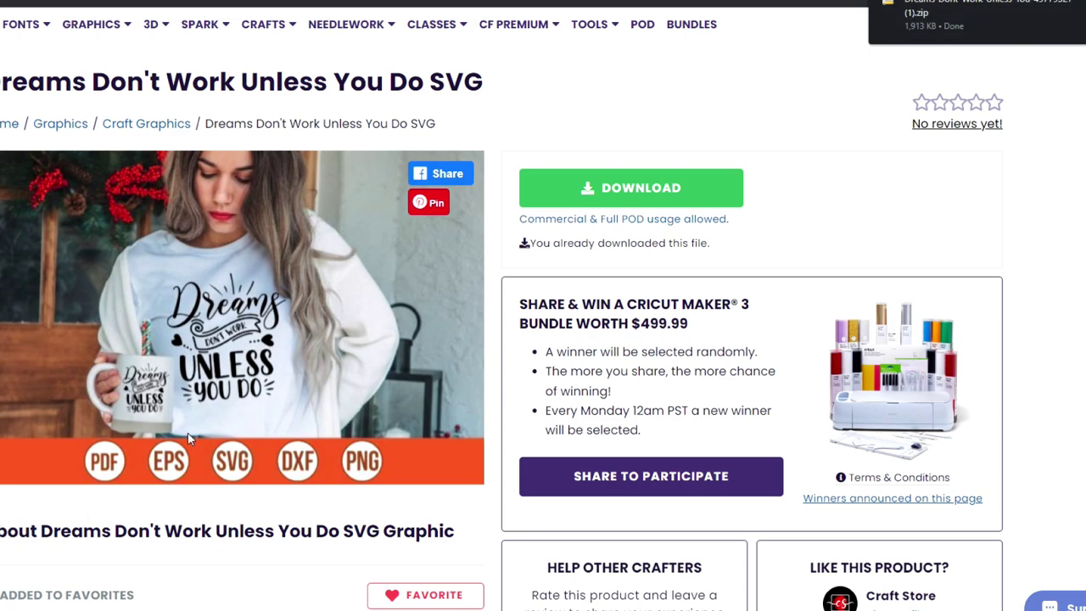
{"action": "left_click", "coordinate": [999, 20]}
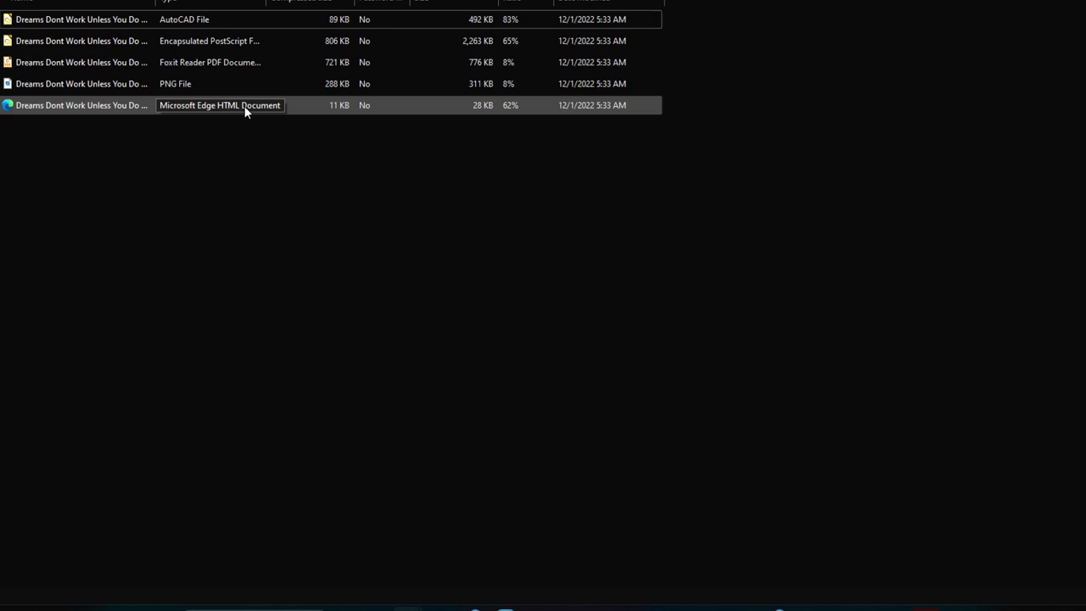
Open the design's PNG file from the zip in the image viewer
{"action": "double_click", "coordinate": [205, 83]}
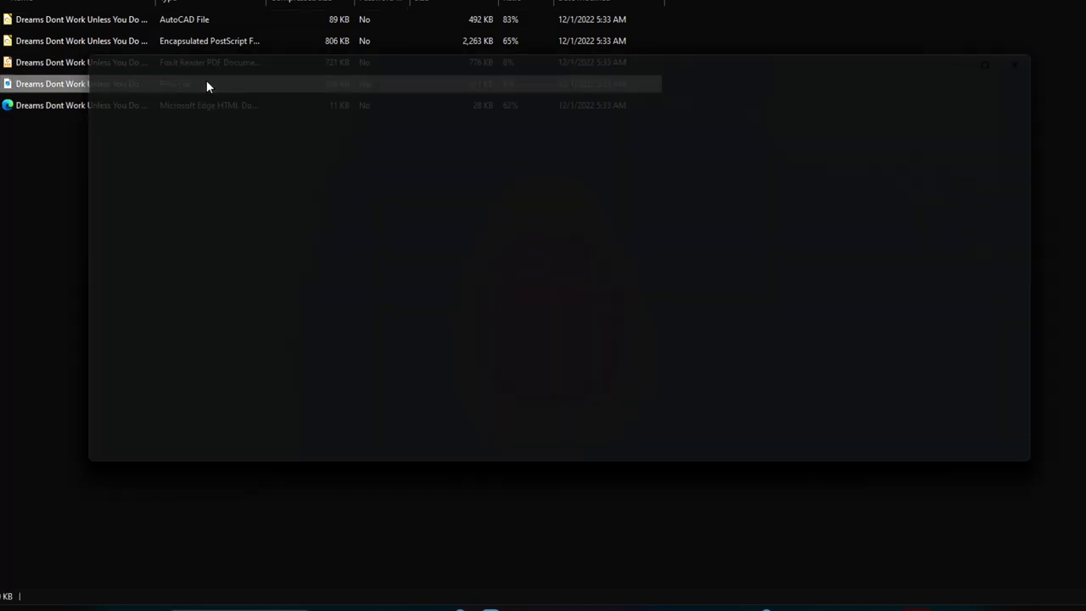
Save a copy of Dreams Dont Work Unless You Do SVG.png into the dreams folder
{"action": "right_click", "coordinate": [630, 194]}
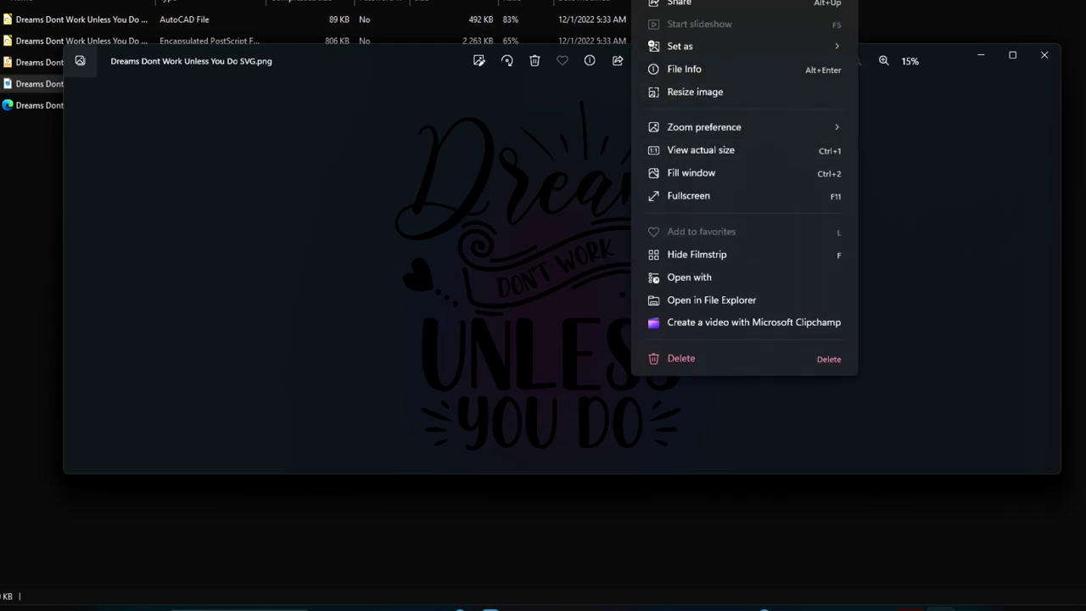
{"action": "key", "text": "ctrl+s"}
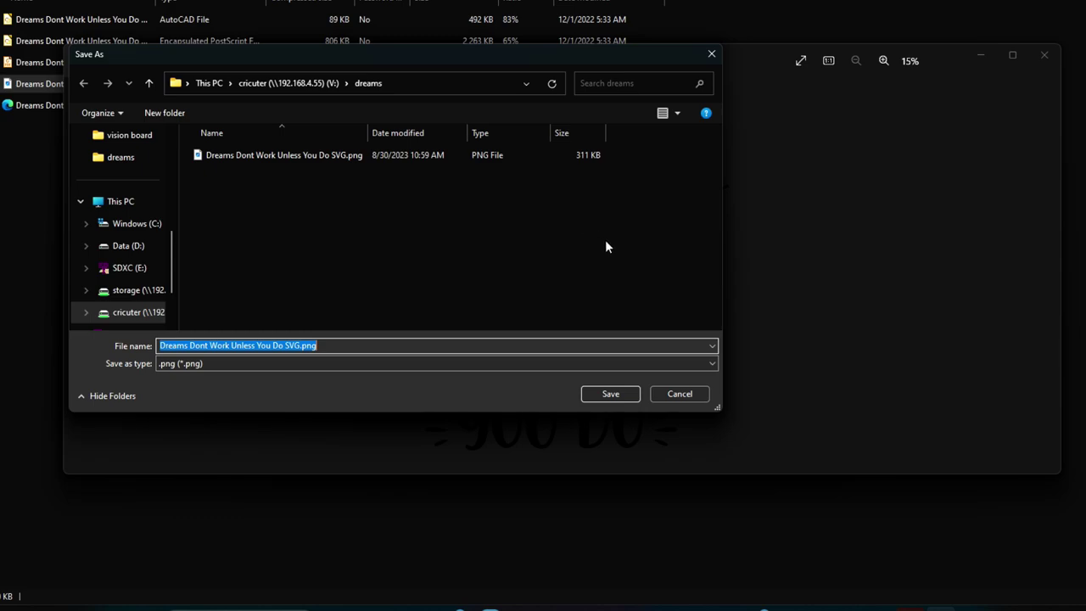
{"action": "left_click", "coordinate": [615, 394]}
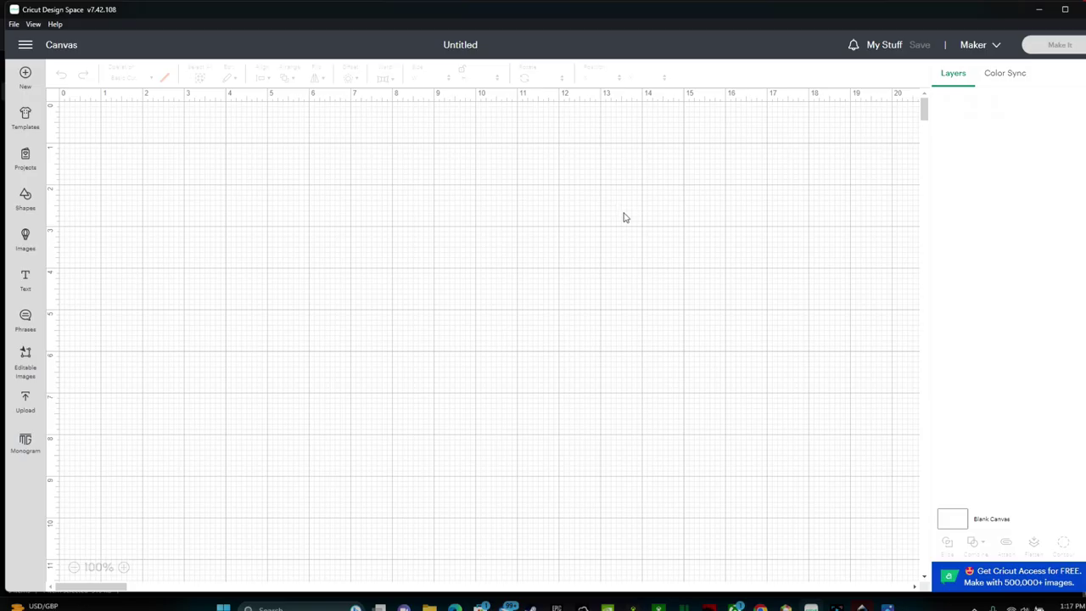
Upload the Dreams Dont Work Unless You Do PNG as a Simple image and proceed to background removal
{"action": "left_click", "coordinate": [26, 402]}
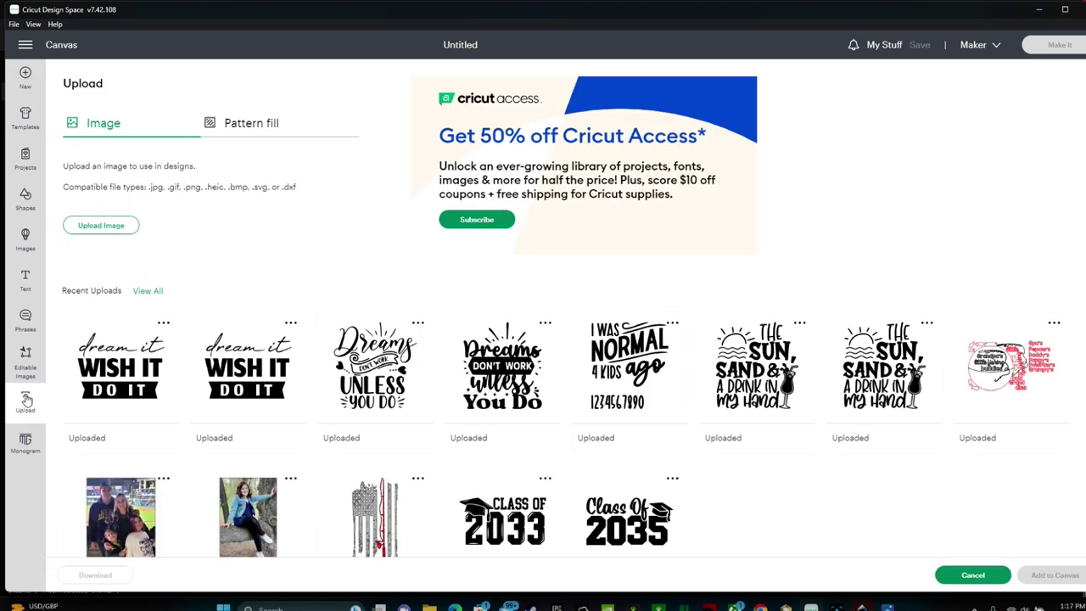
{"action": "left_click", "coordinate": [96, 226]}
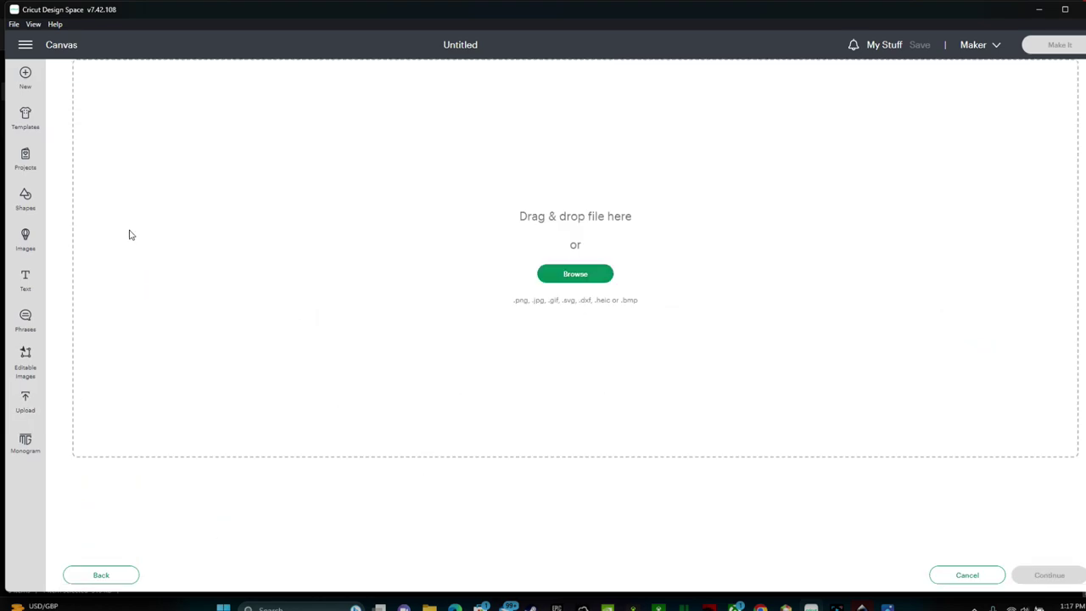
{"action": "left_click", "coordinate": [564, 280]}
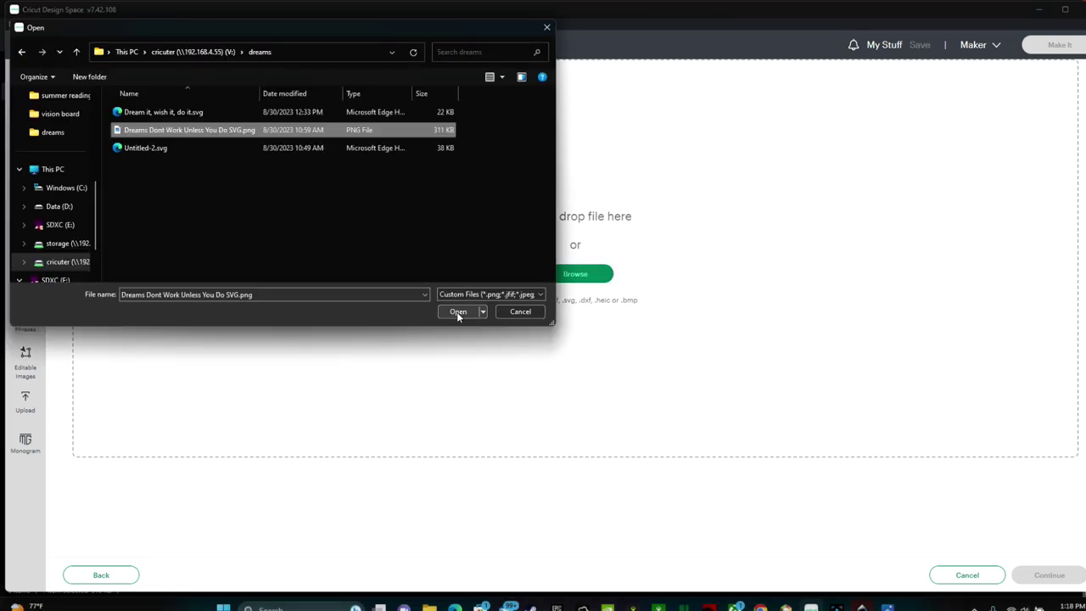
{"action": "left_click", "coordinate": [458, 312]}
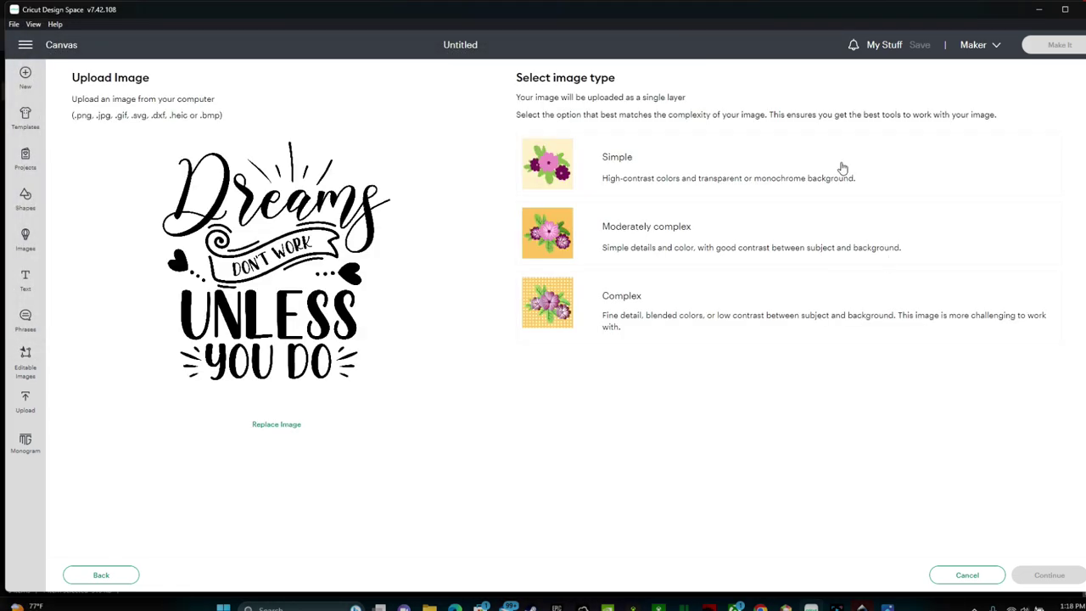
{"action": "left_click", "coordinate": [699, 171]}
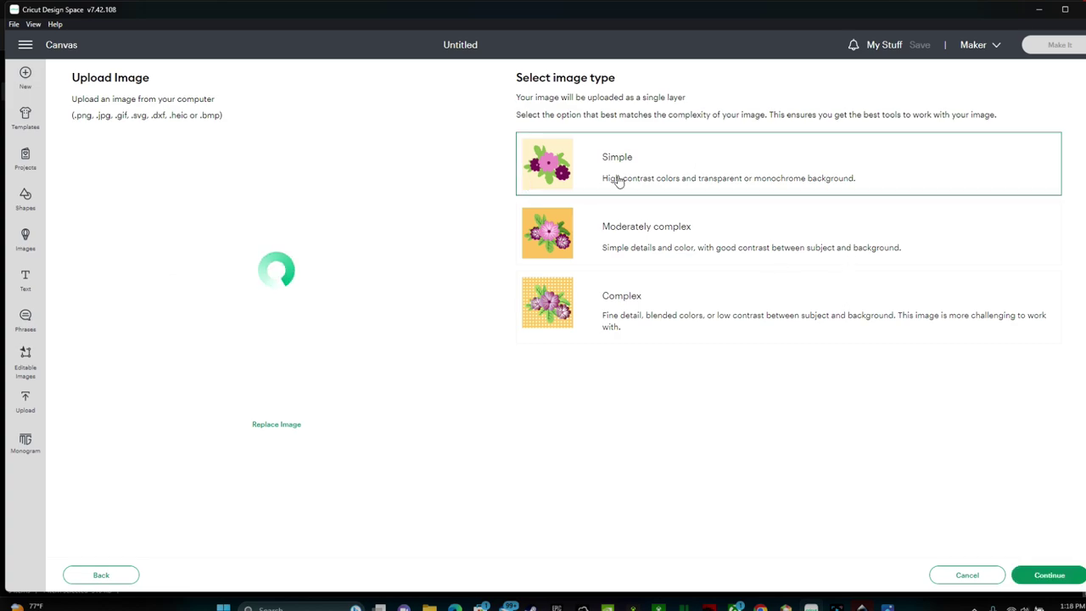
{"action": "left_click", "coordinate": [1037, 574]}
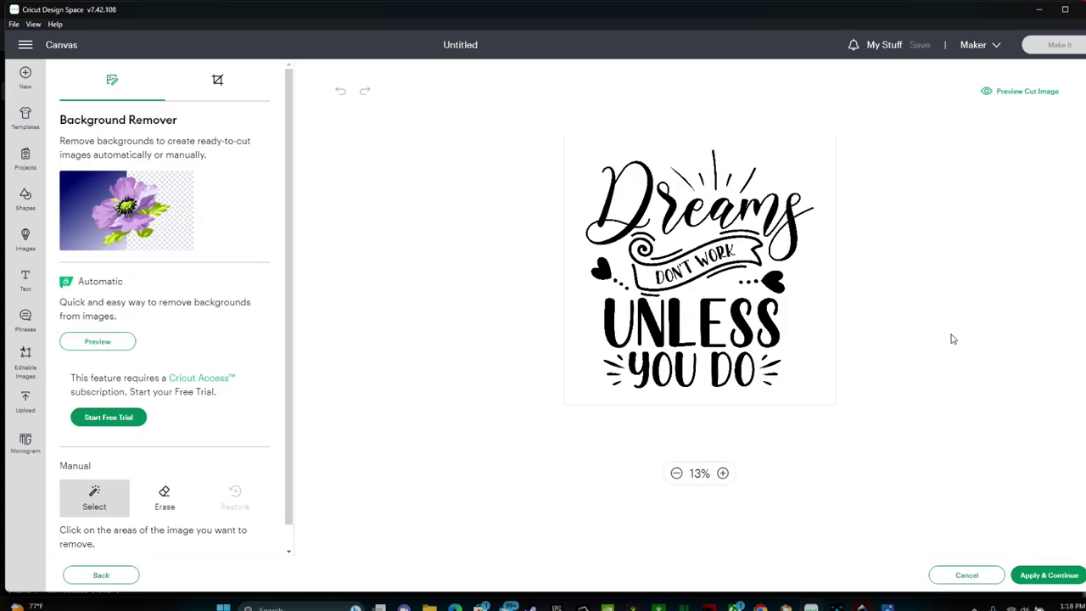
Zoom in to check the background, then upload the Dreams design as a Cut Image
{"action": "left_click", "coordinate": [722, 473]}
{"action": "left_click", "coordinate": [724, 476]}
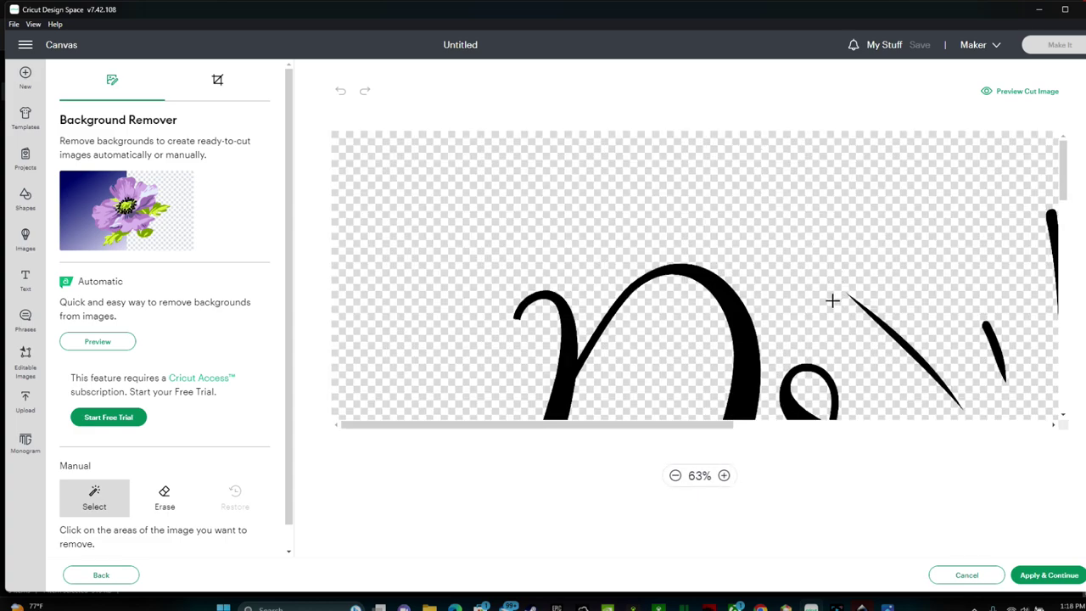
{"action": "left_click", "coordinate": [1052, 576]}
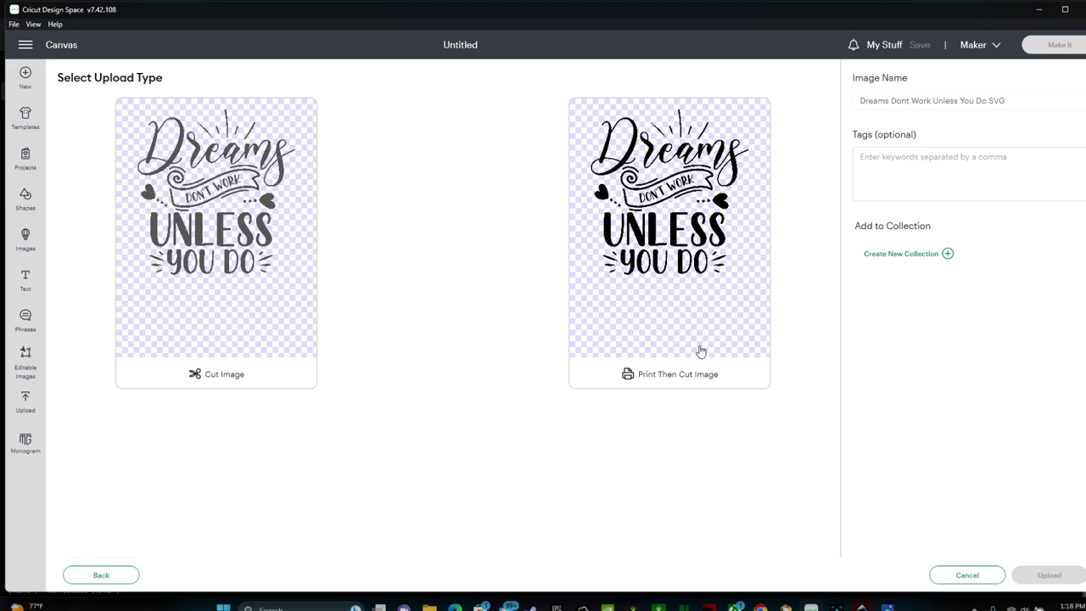
{"action": "left_click", "coordinate": [235, 231]}
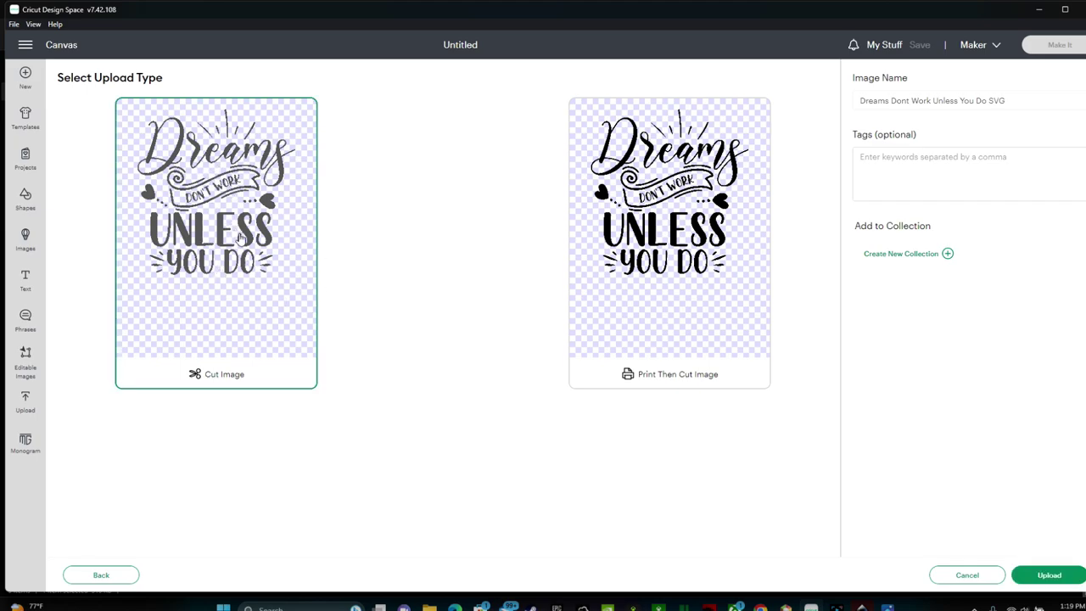
{"action": "left_click", "coordinate": [1052, 577]}
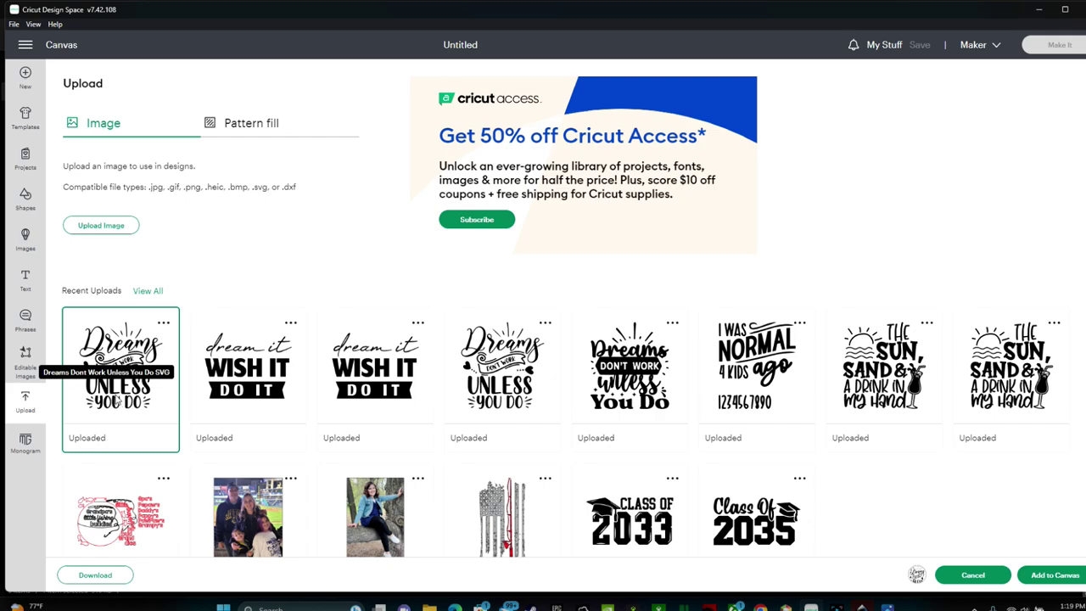
Add the uploaded Dreams image to the canvas as a Basic Cut layer
{"action": "left_click", "coordinate": [1054, 576]}
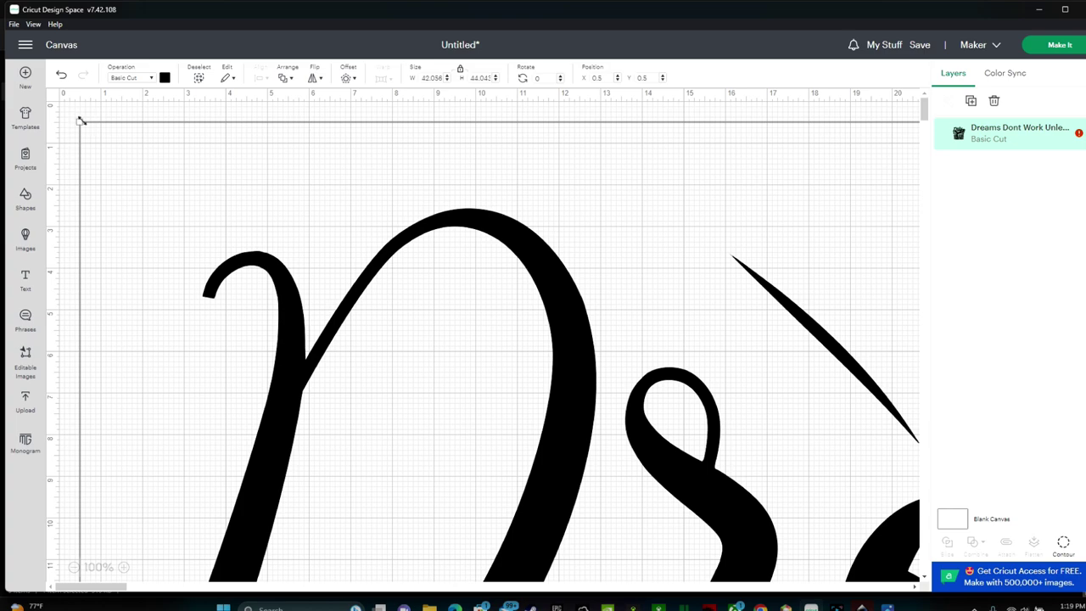
Scale the Dreams design down to 8.75 x 9.17 in and move it fully onto the canvas
{"action": "left_click_drag", "start_coordinate": [81, 120], "coordinate": [383, 415]}
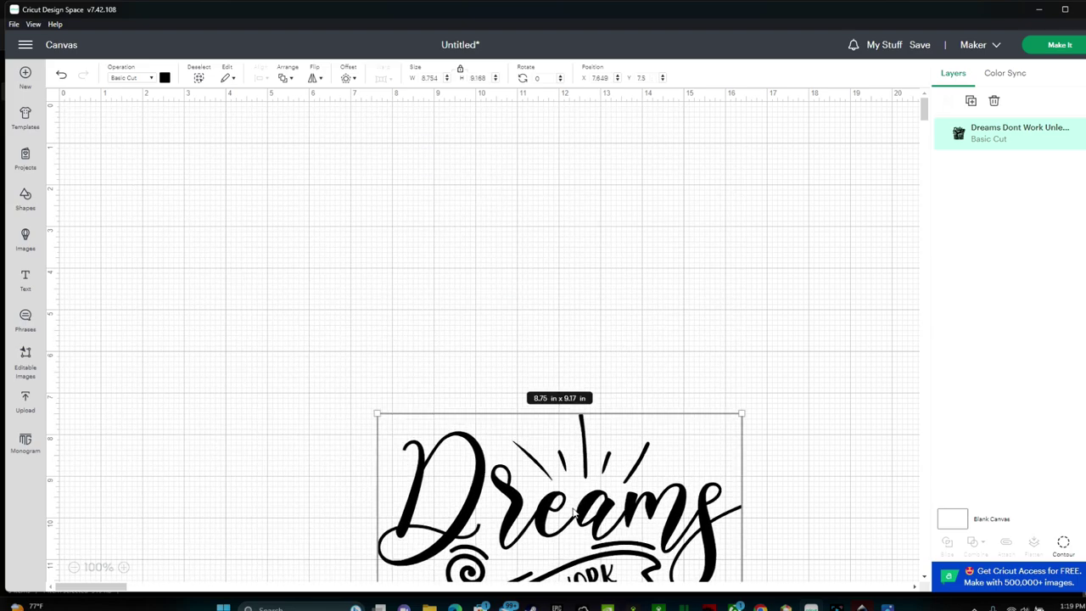
{"action": "left_click_drag", "start_coordinate": [574, 521], "coordinate": [465, 262]}
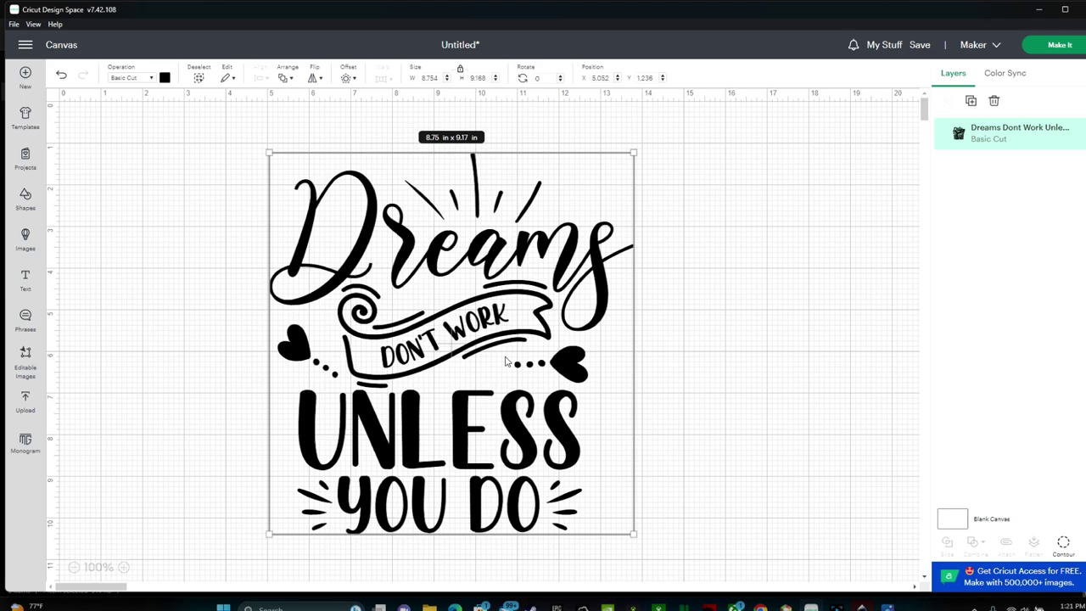
Set the Dreams design width to 9.5 in (9.95 in tall) and send it to the 12 x 12 mat
{"action": "double_click", "coordinate": [427, 78]}
{"action": "type", "text": "9.5"}
{"action": "key", "text": "Return"}
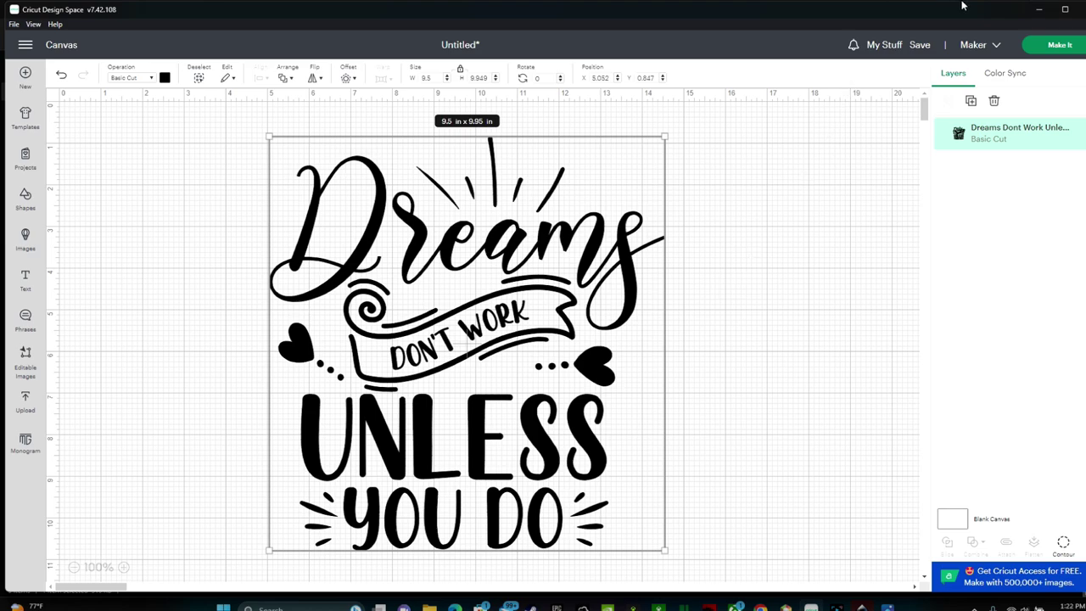
{"action": "left_click", "coordinate": [1061, 46]}
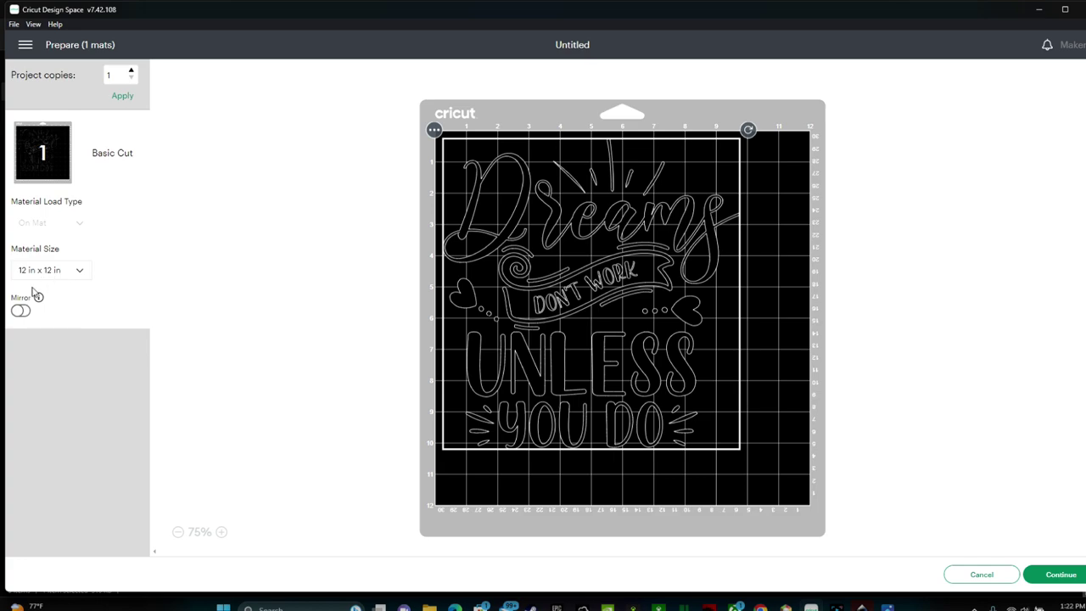
{"action": "left_click", "coordinate": [21, 311]}
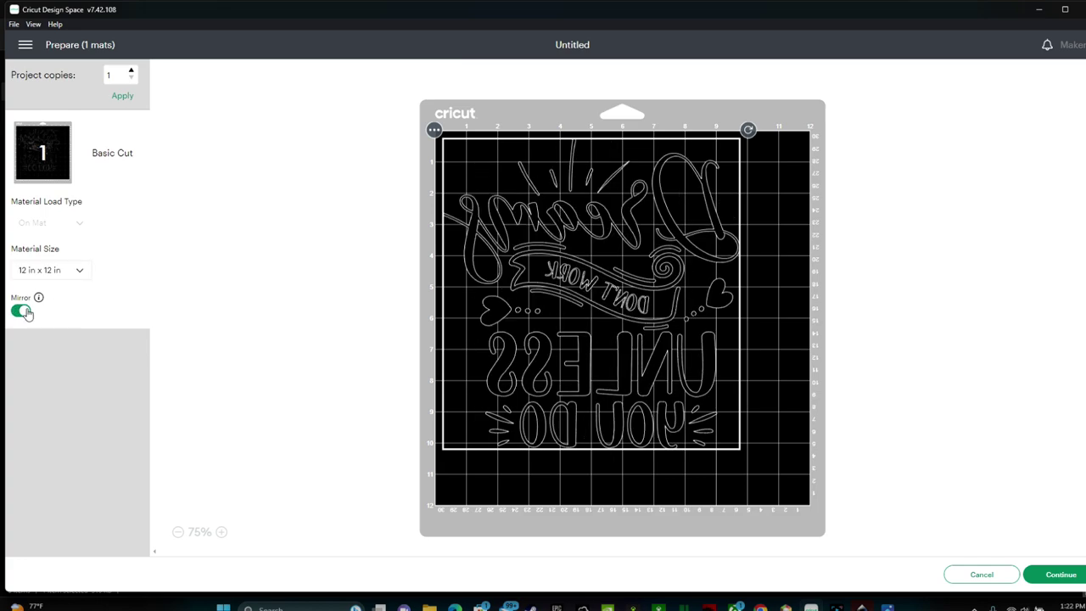
{"action": "left_click", "coordinate": [21, 312]}
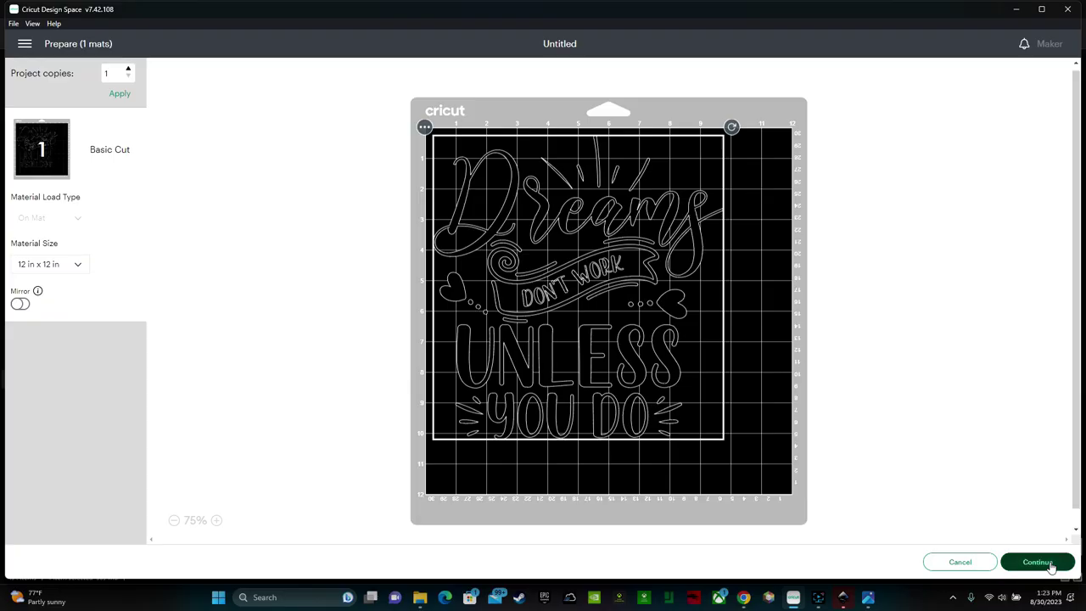
Move on to material selection, pick Vinyl as the base material, and set Pressure to More
{"action": "left_click", "coordinate": [1037, 561]}
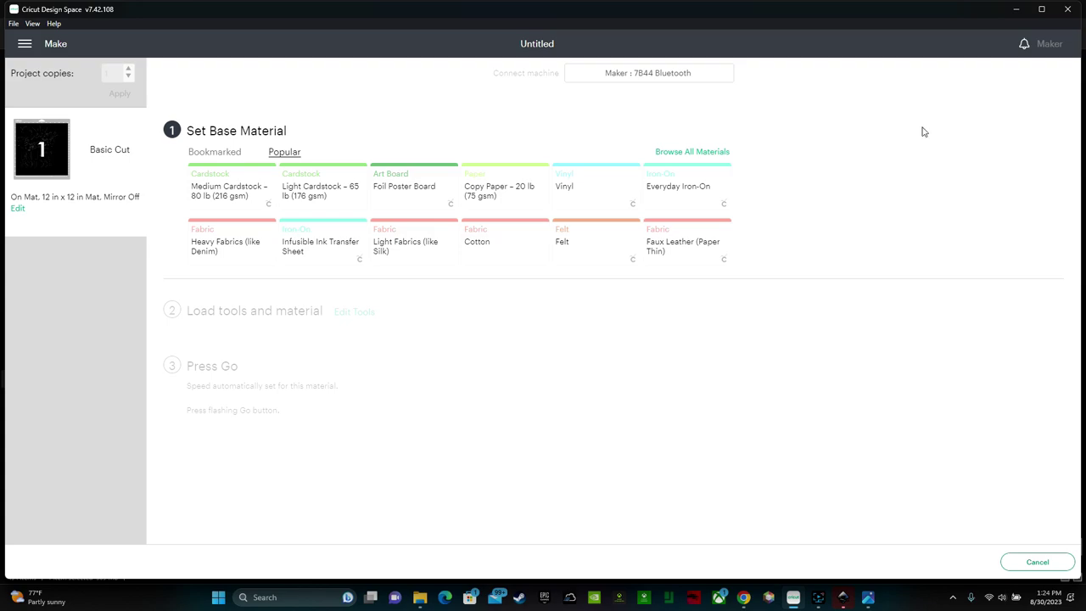
{"action": "left_click", "coordinate": [604, 193]}
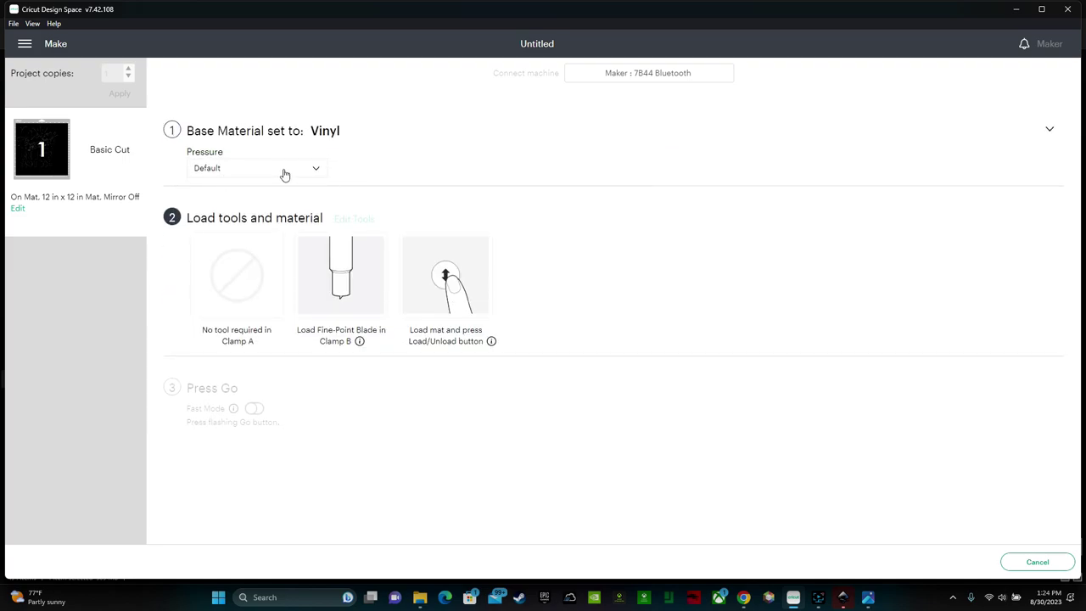
{"action": "left_click", "coordinate": [317, 169]}
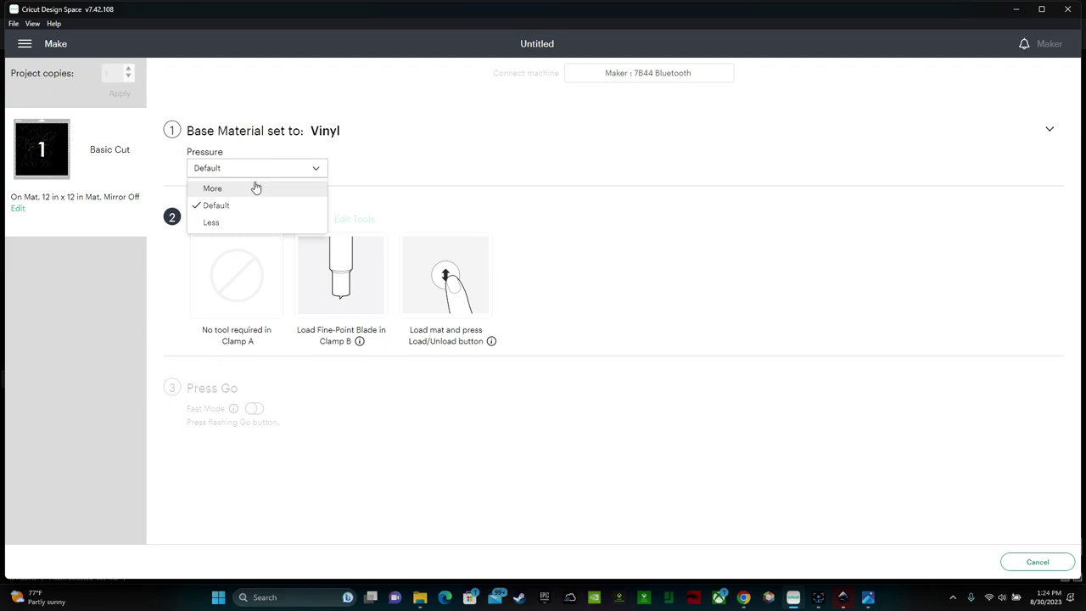
{"action": "left_click", "coordinate": [213, 188]}
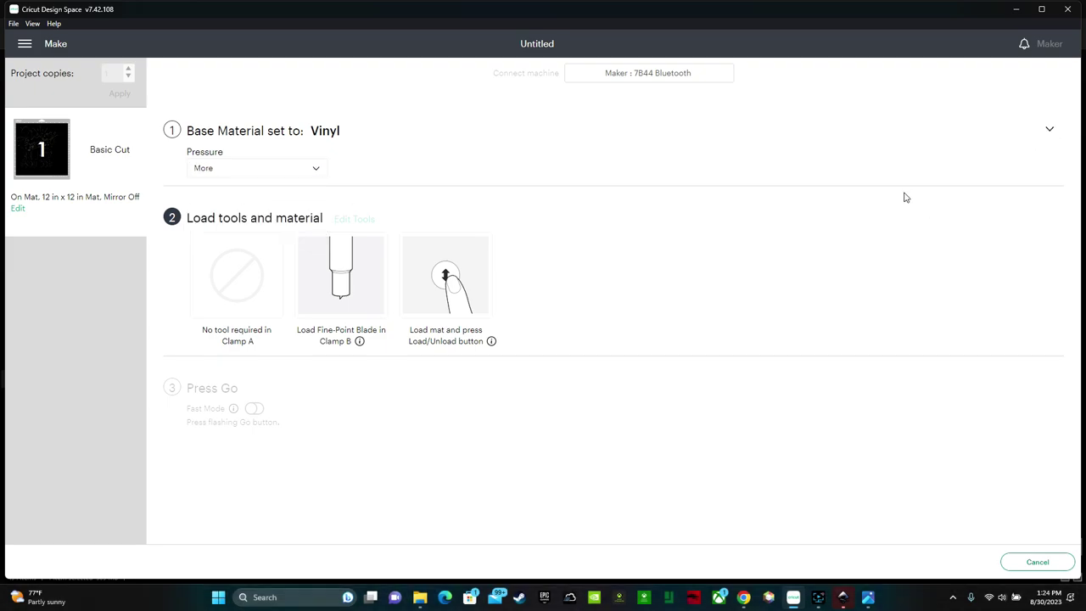